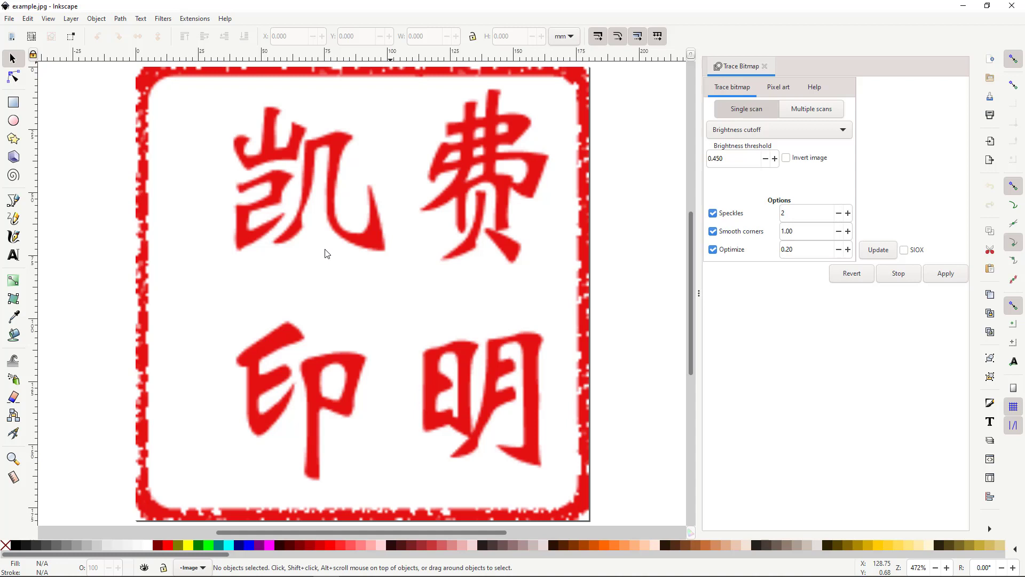
# Step: Trace the stamp image with Edge detection mode (threshold 0.650) and preview the outline result
pyautogui.click(325, 252)
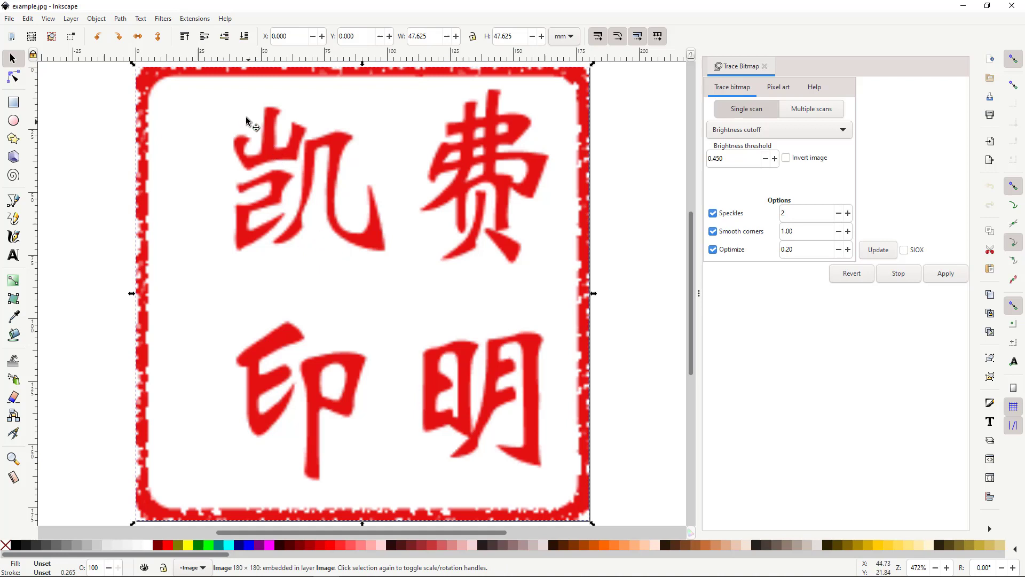
pyautogui.click(119, 19)
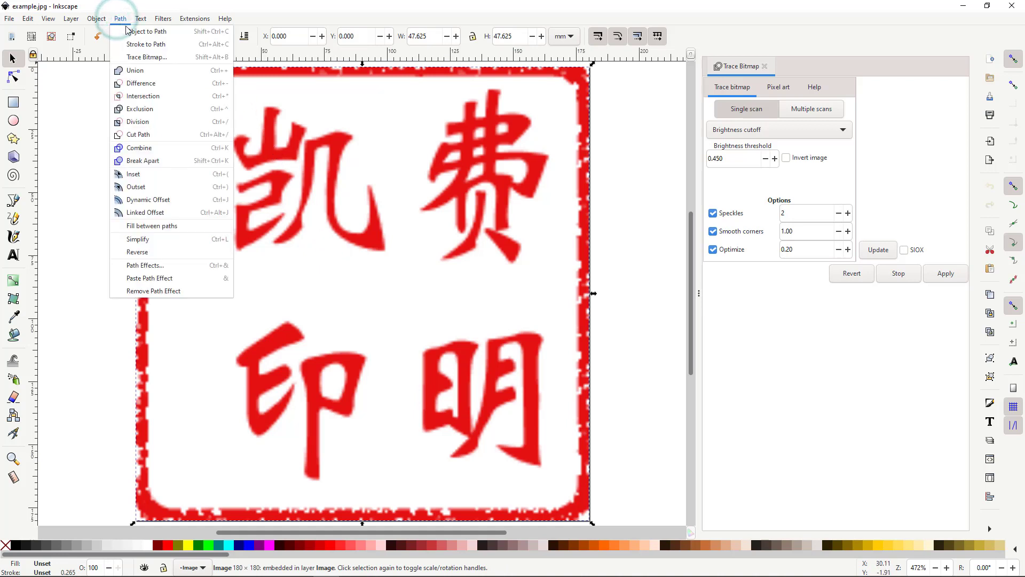
pyautogui.click(137, 59)
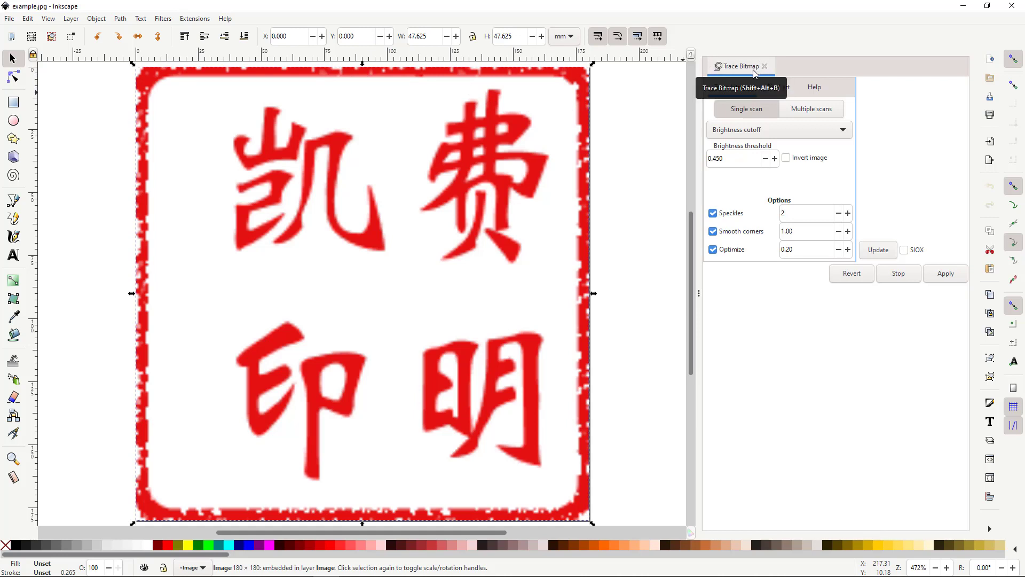
pyautogui.click(779, 130)
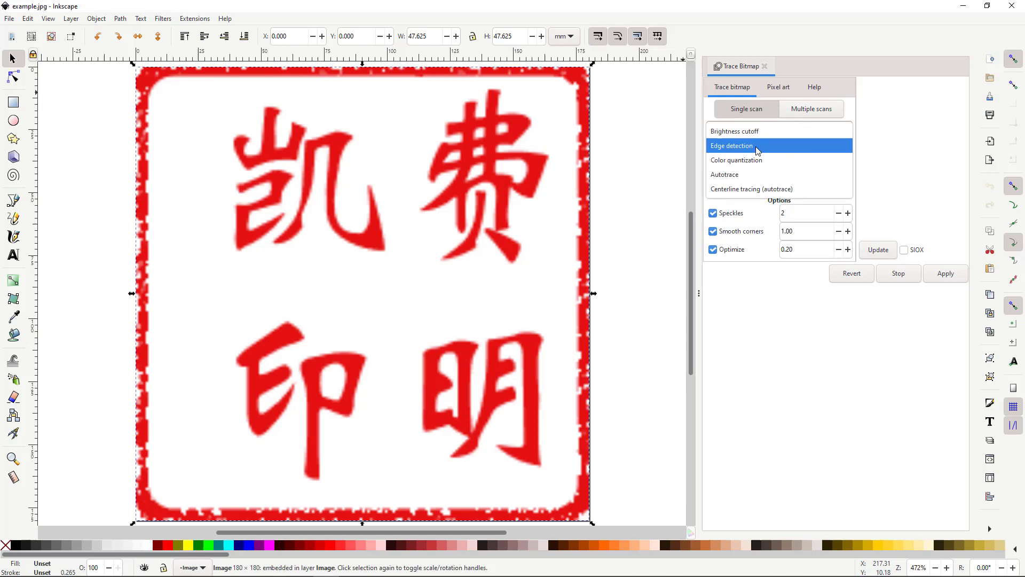
pyautogui.click(758, 151)
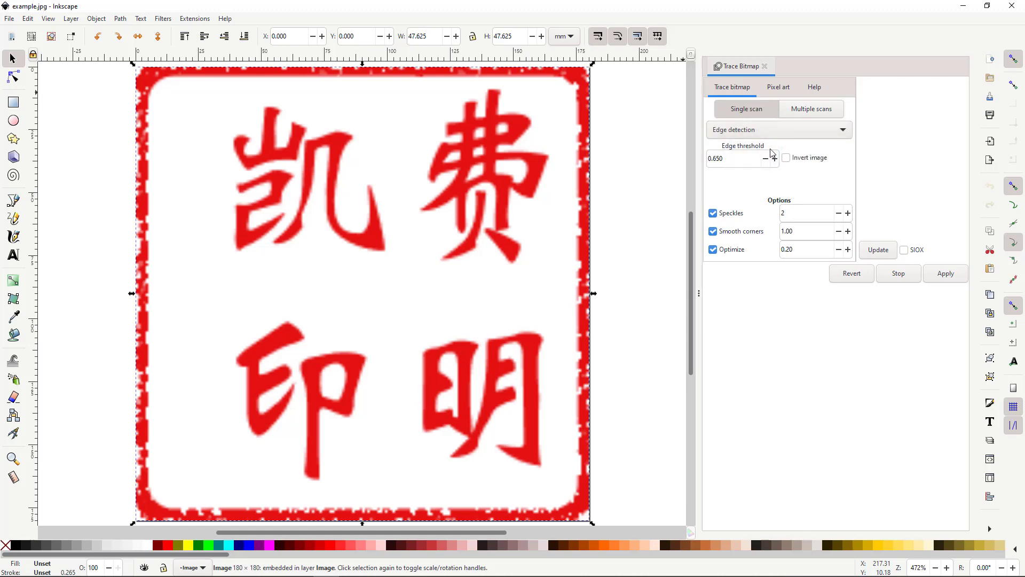
pyautogui.click(883, 251)
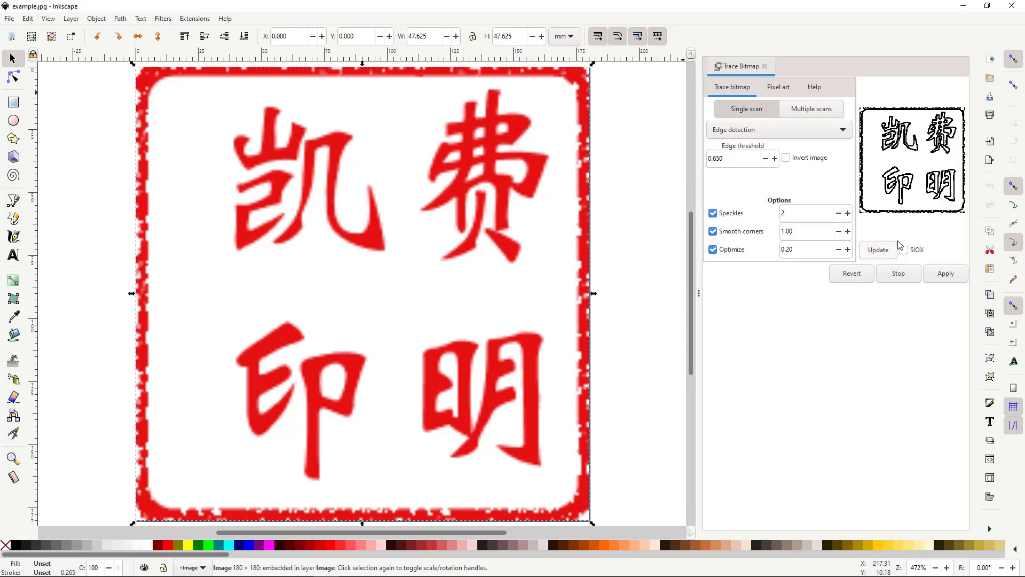
# Step: Apply the edge-detection trace, then move aside and delete the original red stamp image
pyautogui.click(947, 275)
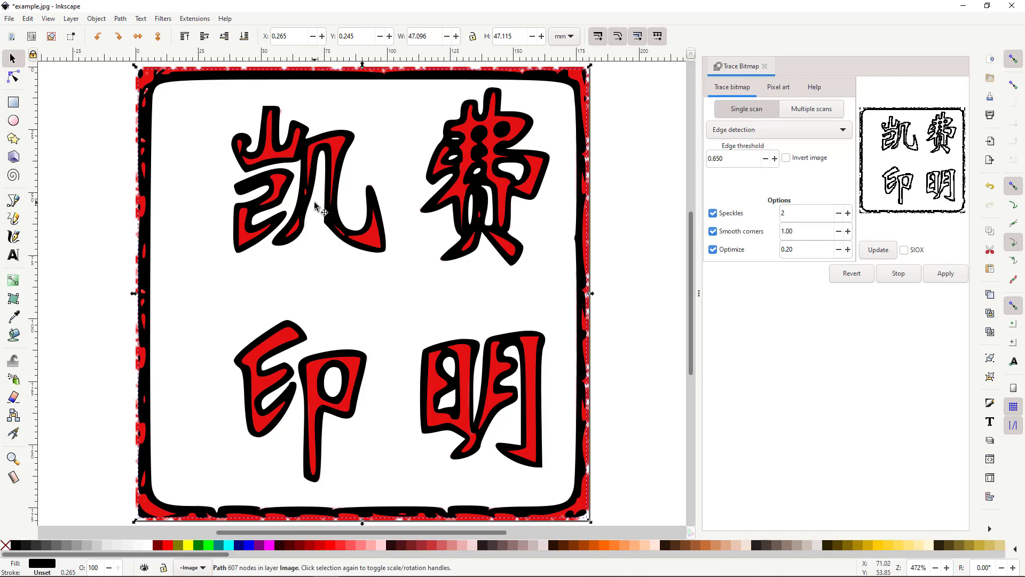
pyautogui.moveTo(315, 206); pyautogui.dragTo(289, 224)
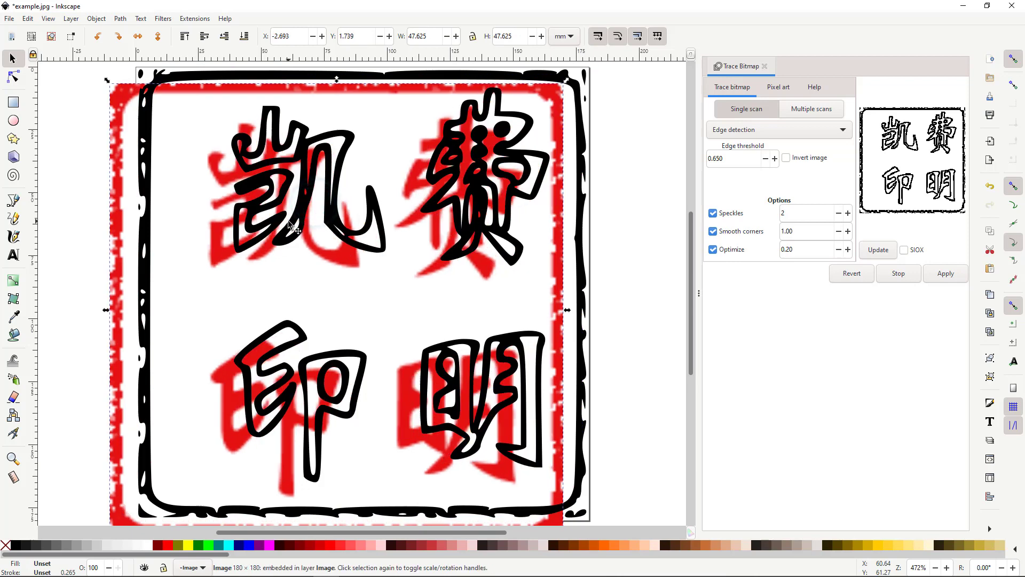
pyautogui.press('Delete')
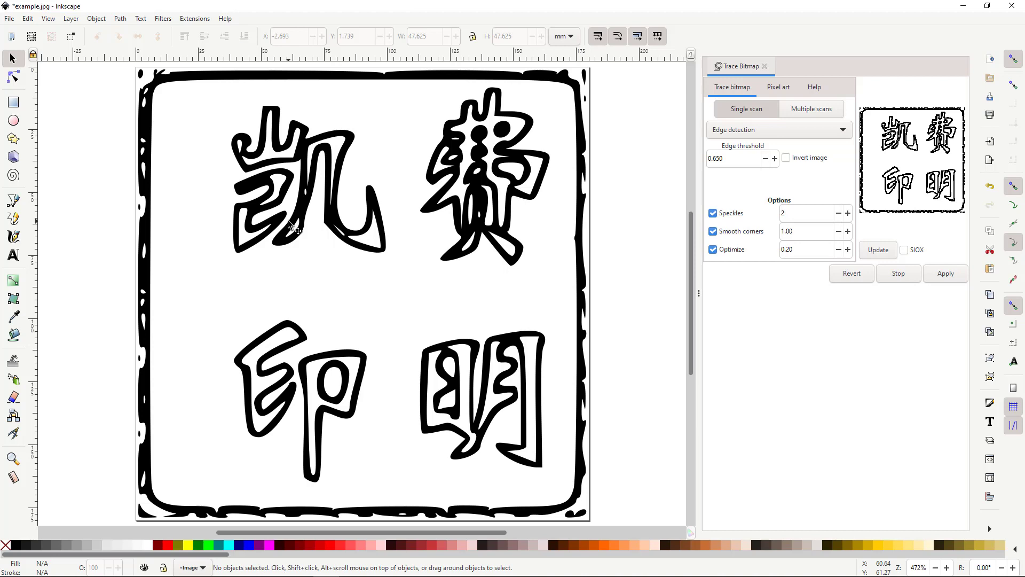
# Step: With the Paint Bucket and teal selected, fill each stroke of the 印 character
pyautogui.click(13, 336)
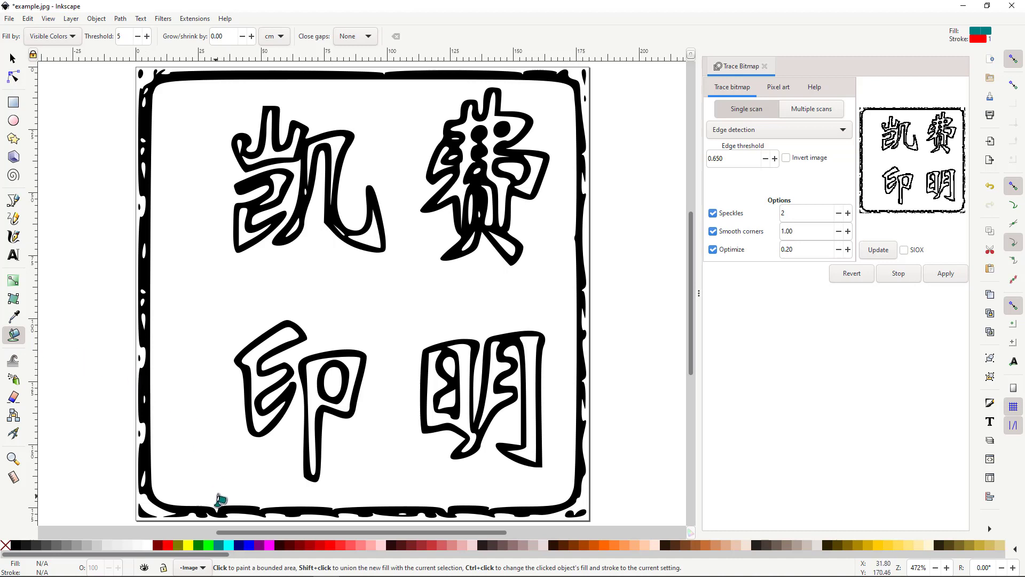
pyautogui.click(223, 545)
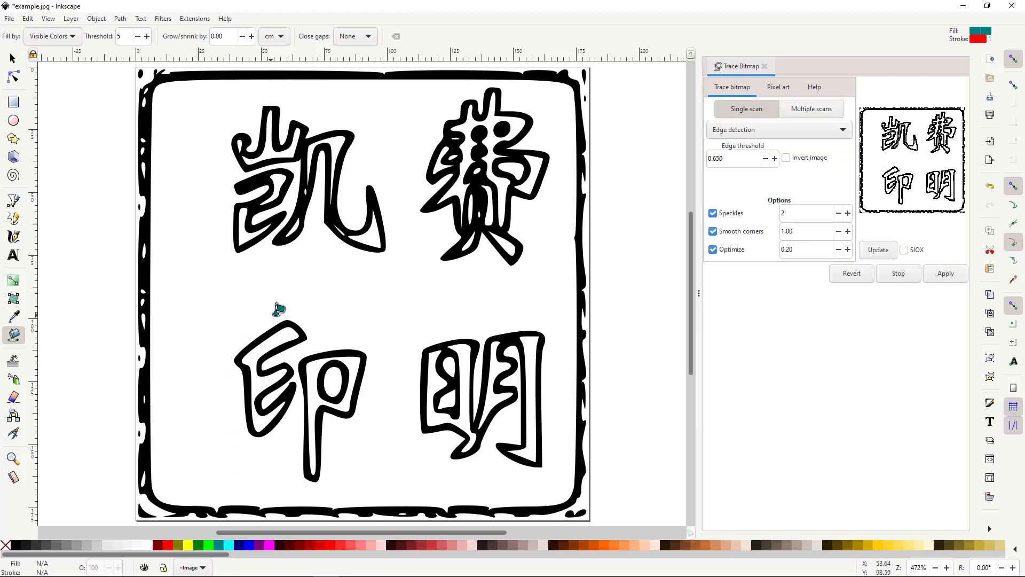
pyautogui.click(251, 373)
pyautogui.scroll(8, 320, 395)
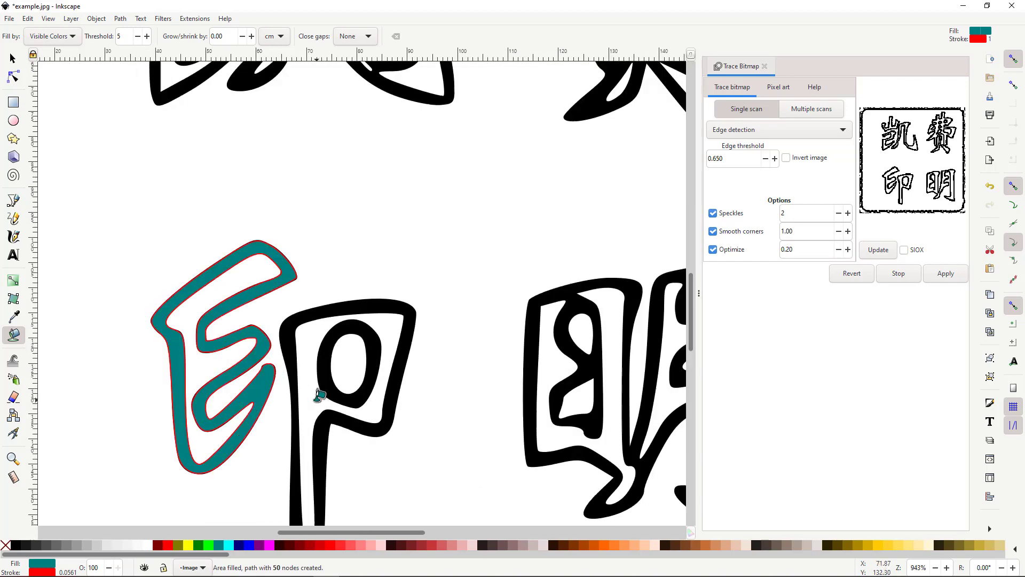
pyautogui.click(357, 352)
pyautogui.scroll(-10, 138, 272)
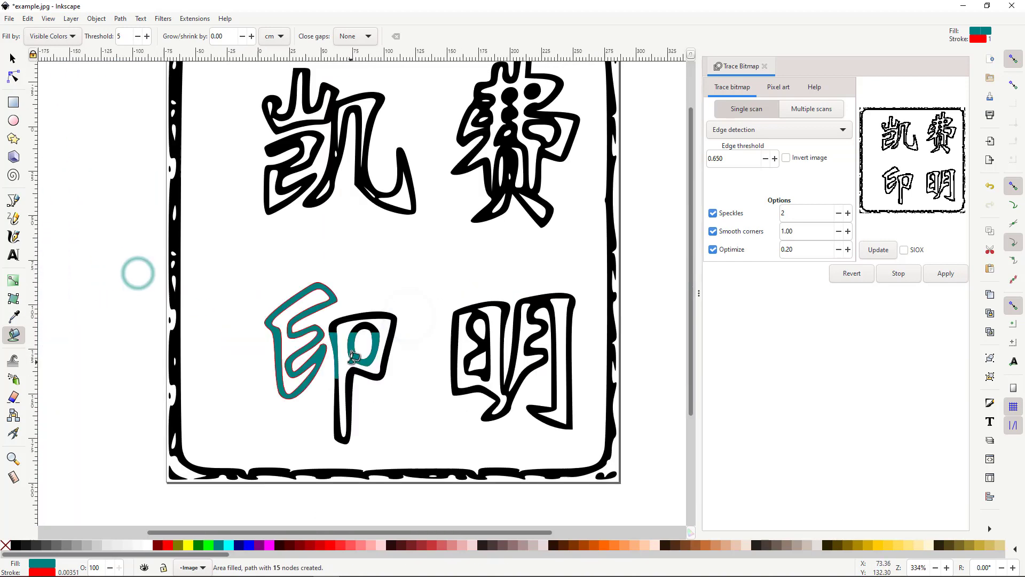
pyautogui.scroll(6, 357, 363)
pyautogui.scroll(-2, 320, 368)
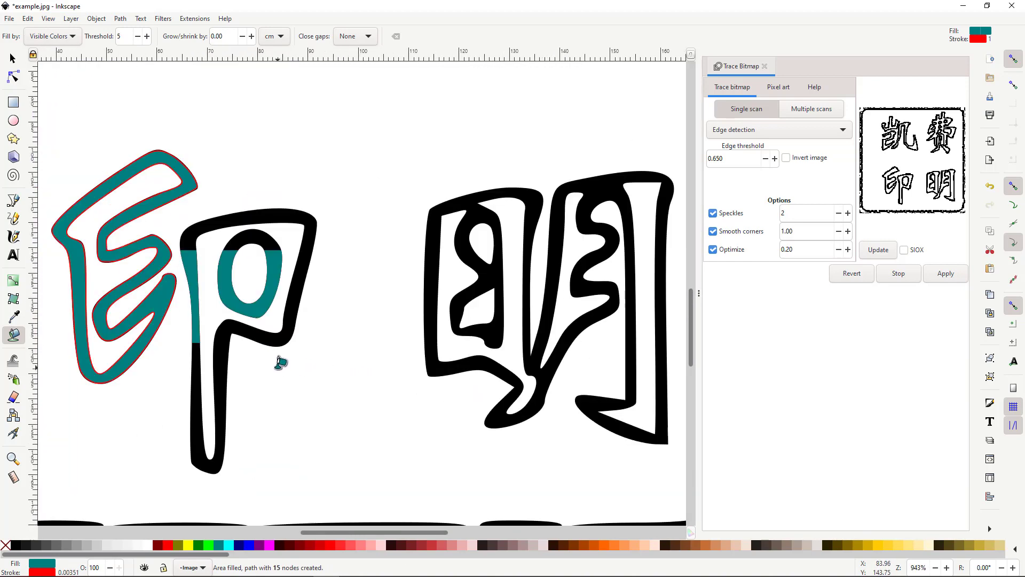
pyautogui.click(222, 356)
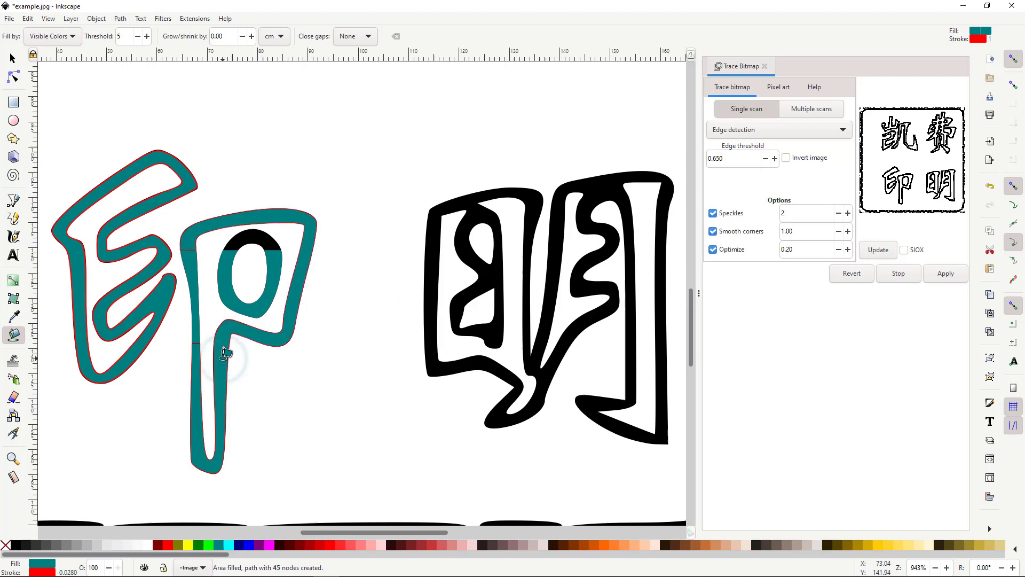
pyautogui.click(257, 238)
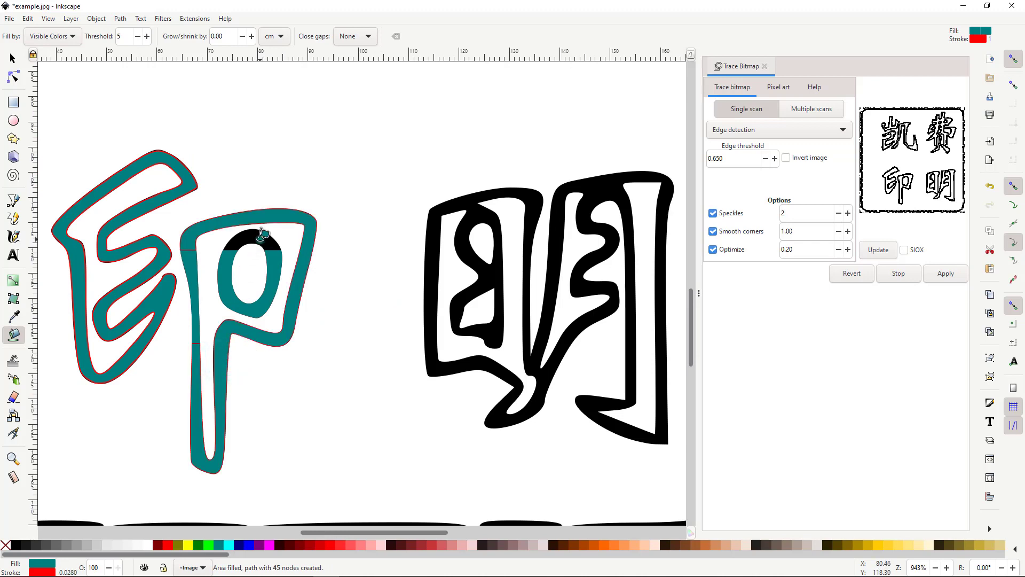
# Step: Fill 明, the upper-right character with its dot, and both parts of 凯 teal
pyautogui.click(435, 252)
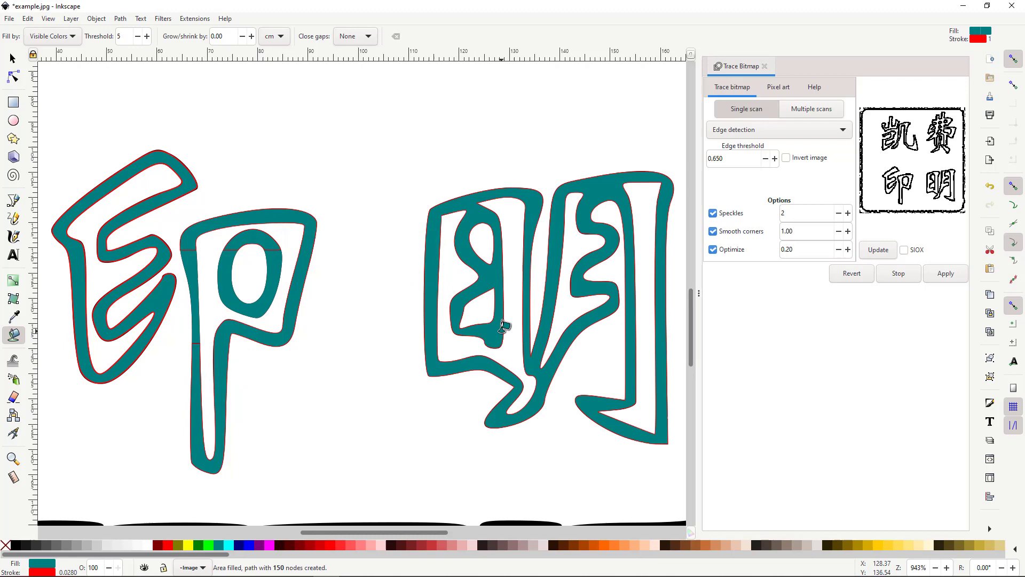
pyautogui.scroll(5, 505, 334)
pyautogui.scroll(3, 505, 334)
pyautogui.click(503, 280)
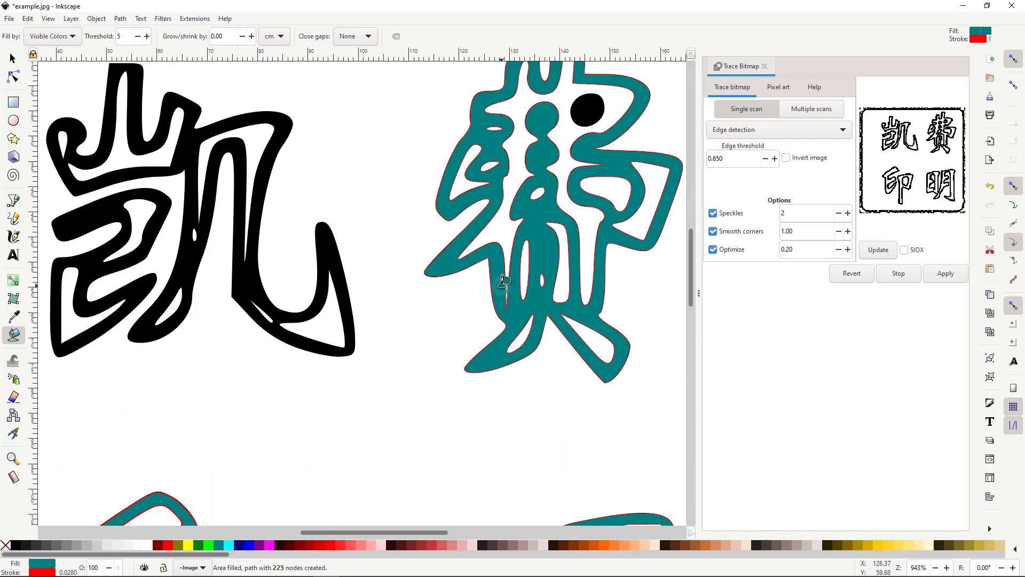
pyautogui.click(588, 109)
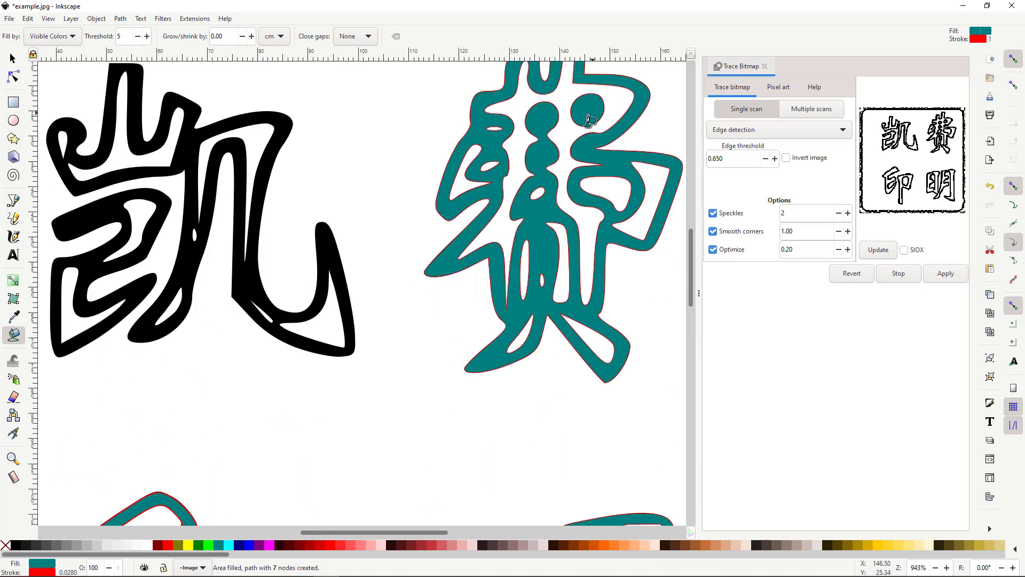
pyautogui.click(252, 274)
pyautogui.click(103, 215)
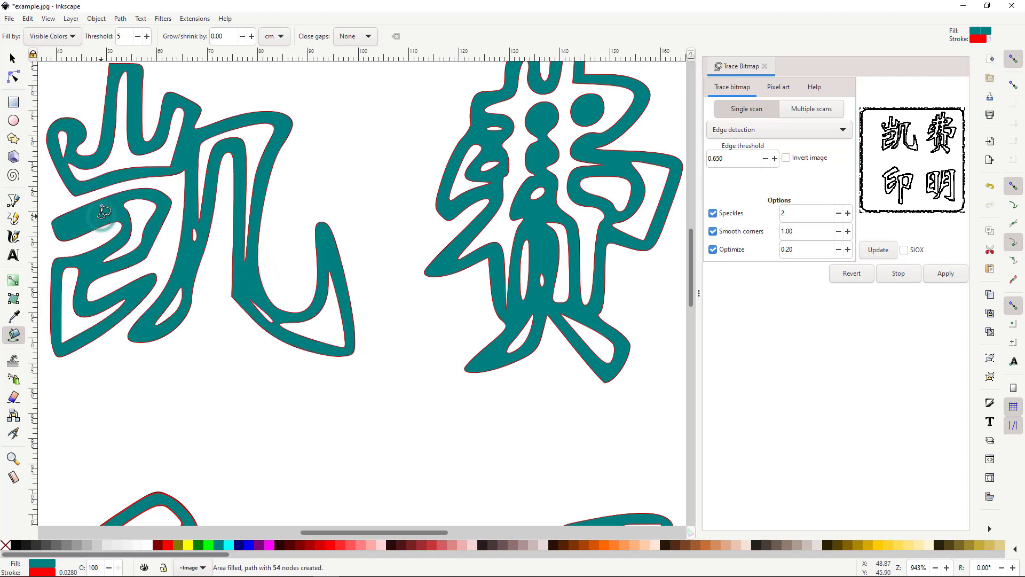
pyautogui.scroll(-6, 257, 354)
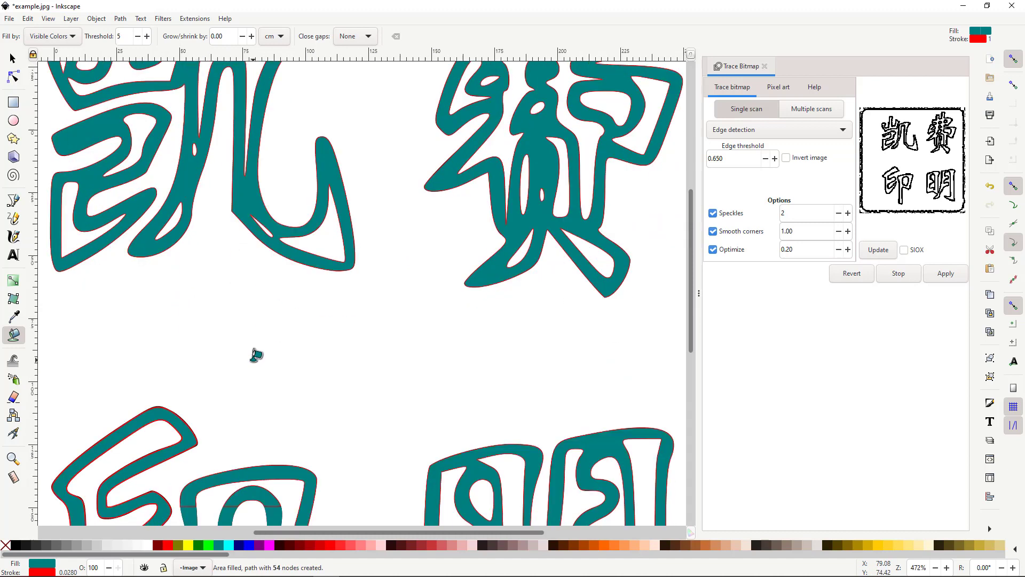
pyautogui.scroll(4, 256, 354)
pyautogui.scroll(-2, 256, 354)
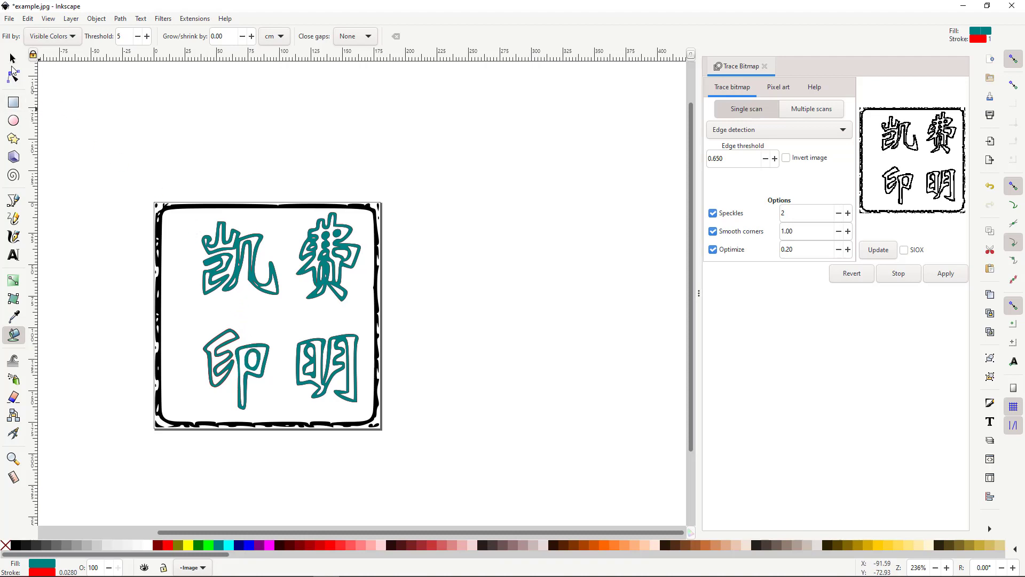
pyautogui.click(13, 59)
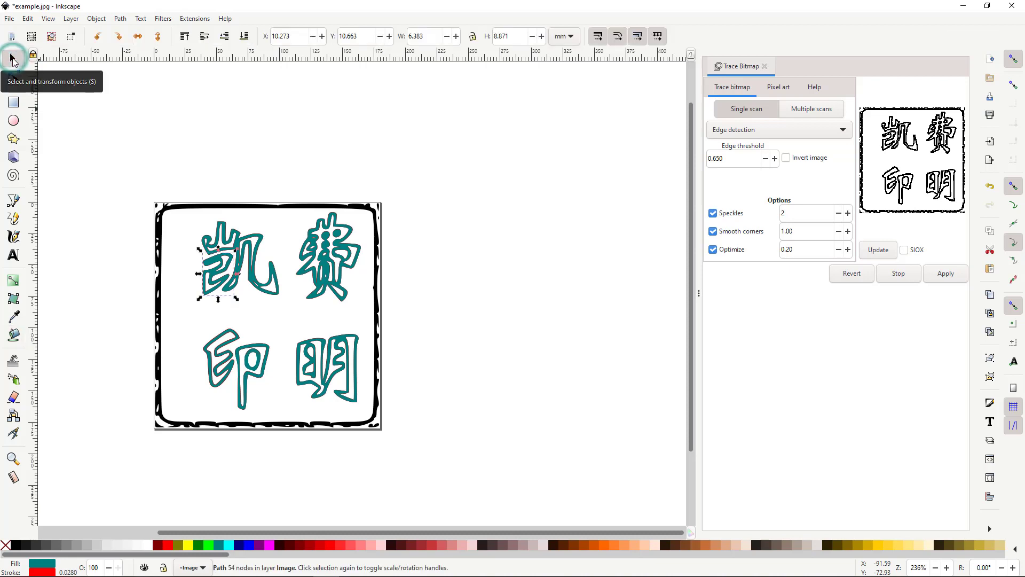
pyautogui.click(115, 229)
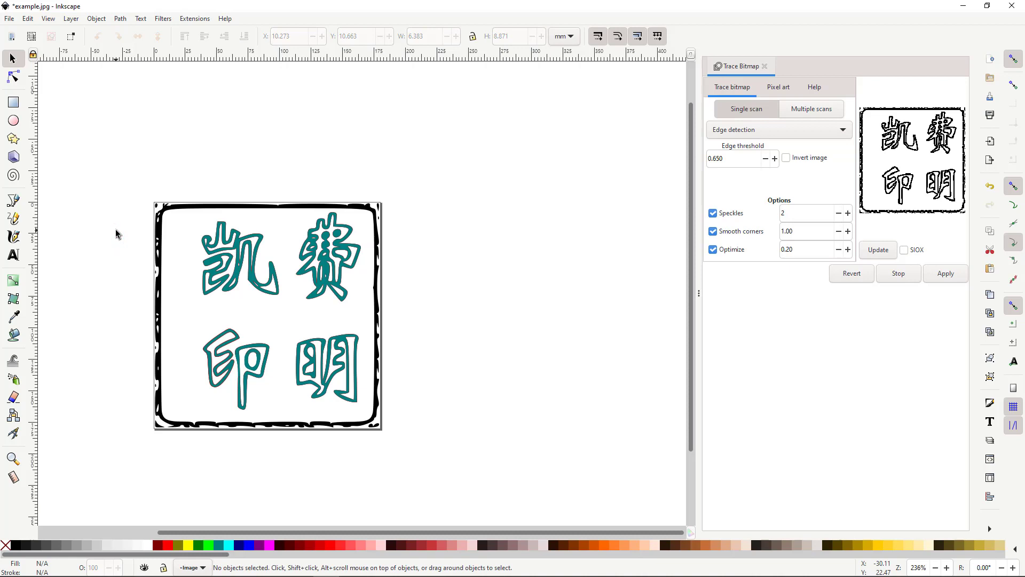
pyautogui.click(15, 335)
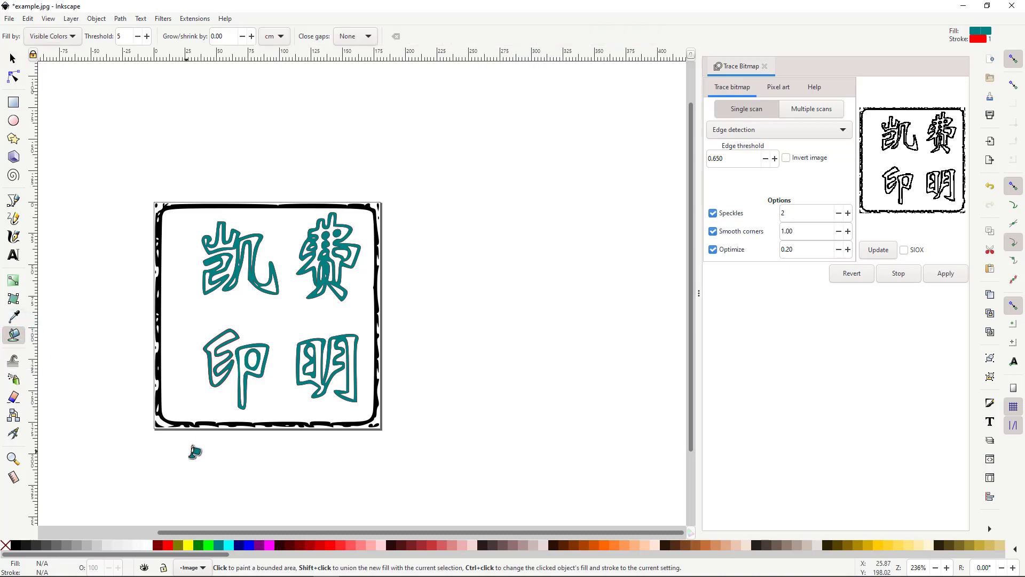
# Step: Fill the background around the characters and the holes inside 印 and 明 with blue
pyautogui.click(249, 545)
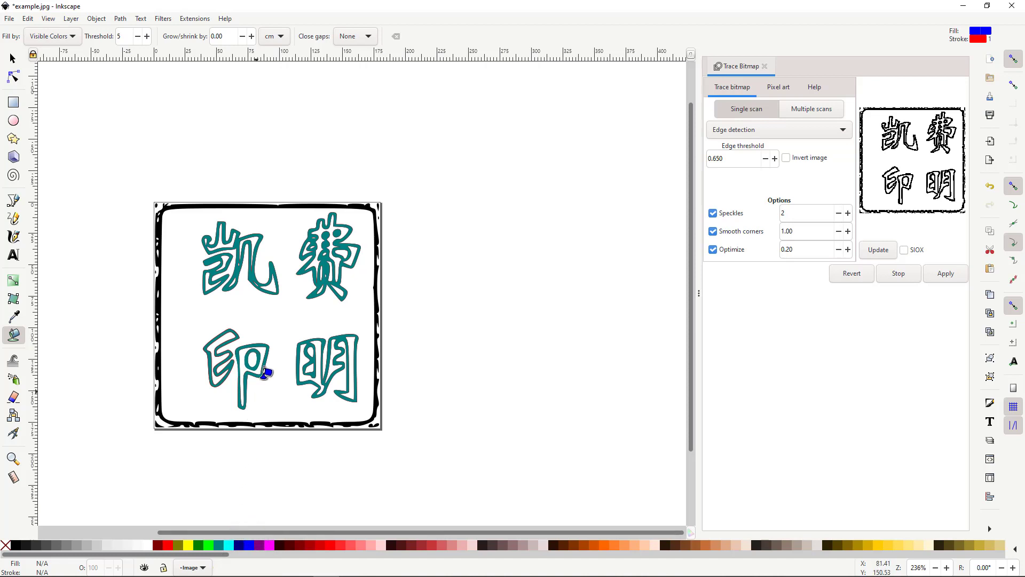
pyautogui.click(283, 318)
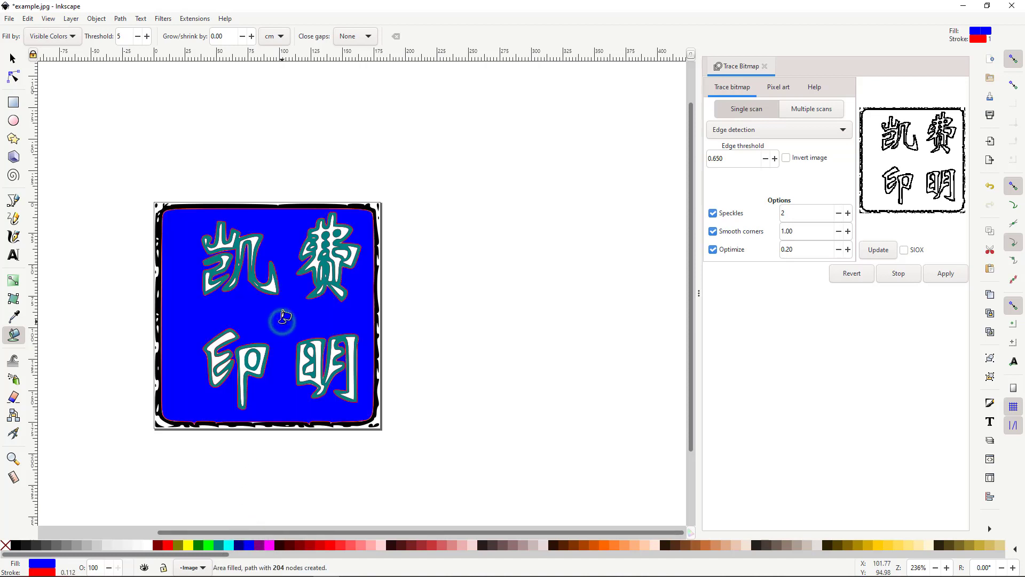
pyautogui.keyDown('ctrl'); pyautogui.scroll(2, 227, 357); pyautogui.keyUp('ctrl')
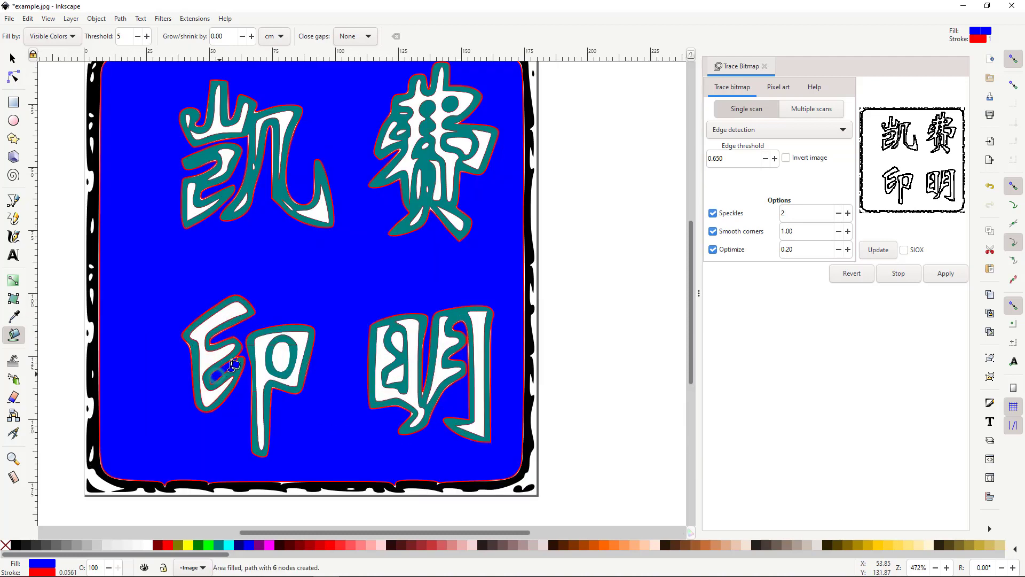
pyautogui.click(282, 357)
pyautogui.click(399, 342)
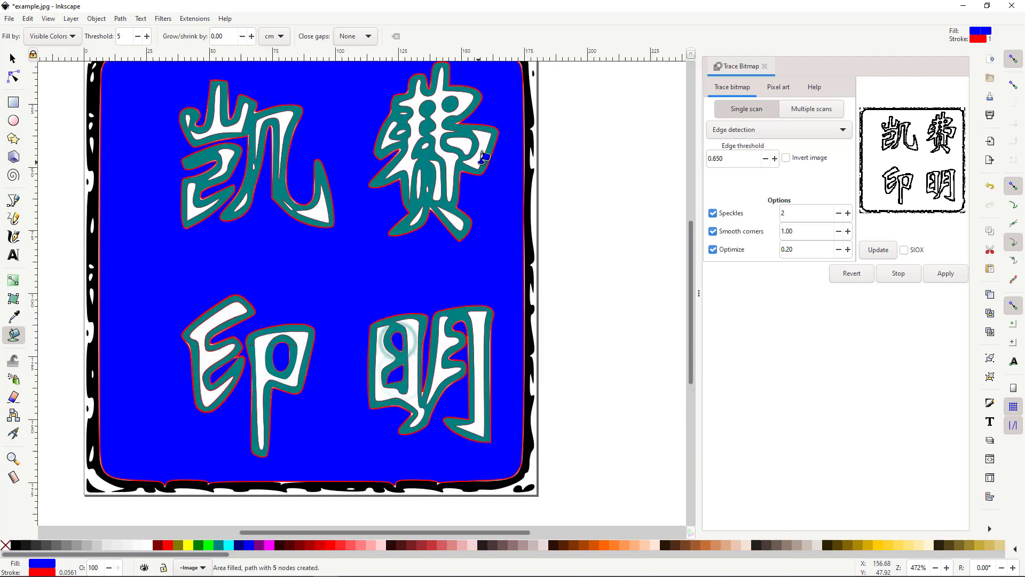
# Step: Fill the small enclosed gaps and white oval in 贊 with blue
pyautogui.keyDown('ctrl'); pyautogui.scroll(2, 480, 110); pyautogui.keyUp('ctrl')
pyautogui.click(433, 173)
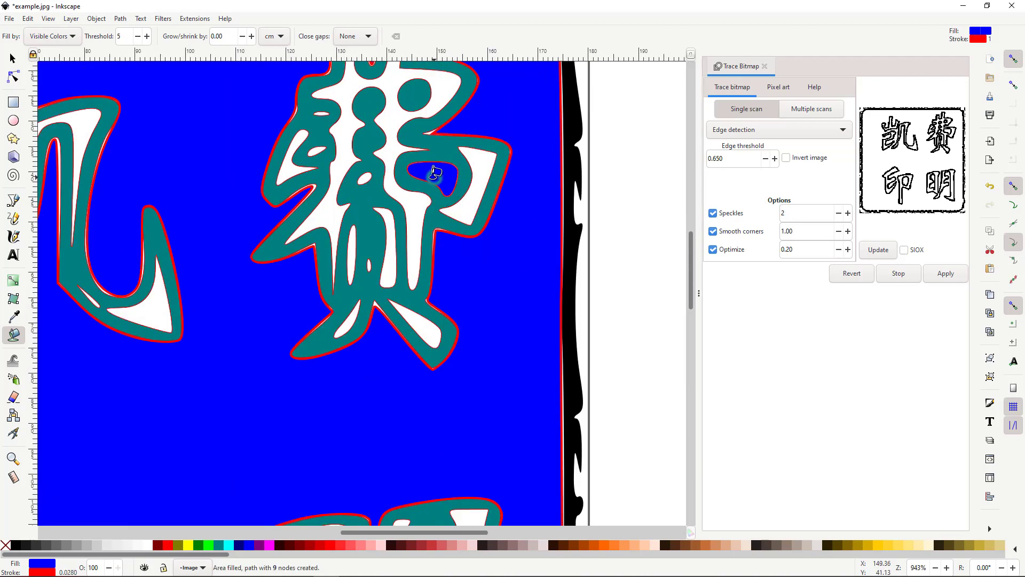
pyautogui.scroll(2, 380, 217)
pyautogui.click(367, 220)
pyautogui.keyDown('ctrl'); pyautogui.scroll(2, 334, 197); pyautogui.keyUp('ctrl')
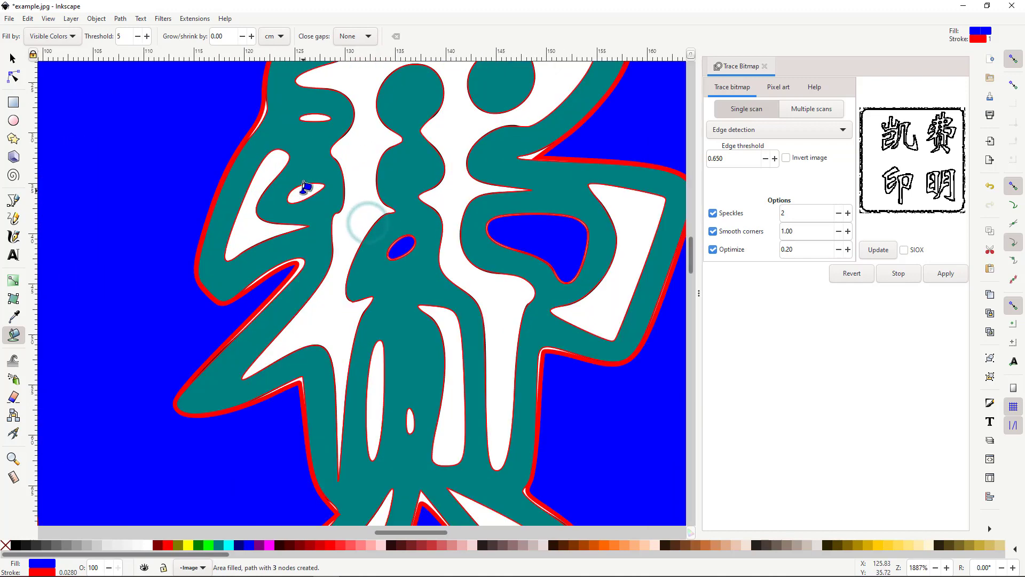
pyautogui.click(303, 192)
pyautogui.click(315, 118)
pyautogui.click(410, 422)
pyautogui.keyDown('ctrl'); pyautogui.scroll(-3, 410, 416); pyautogui.keyUp('ctrl')
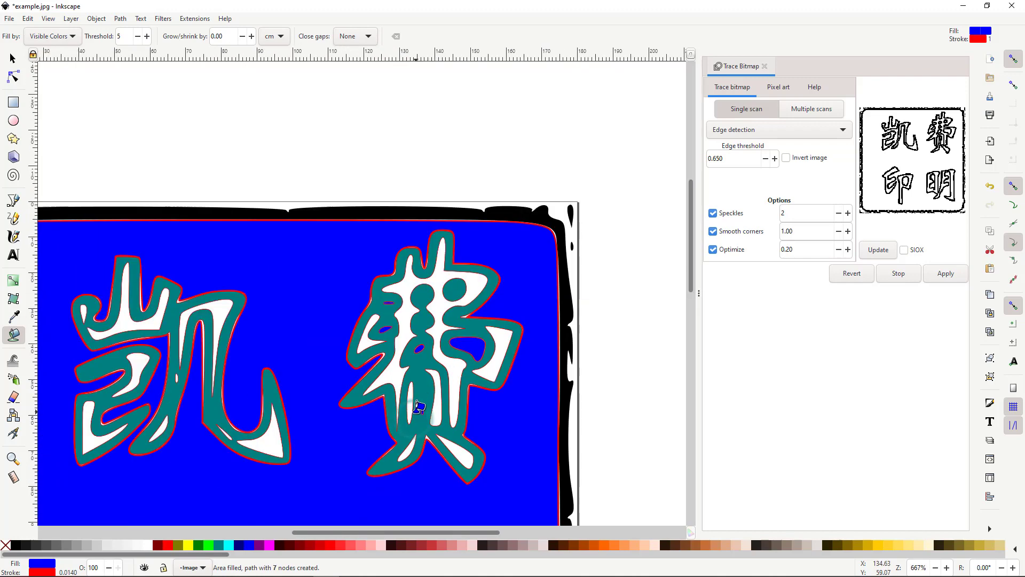
pyautogui.scroll(-5, 374, 395)
pyautogui.keyDown('ctrl'); pyautogui.scroll(-1, 299, 367); pyautogui.keyUp('ctrl')
pyautogui.scroll(-3, 299, 368)
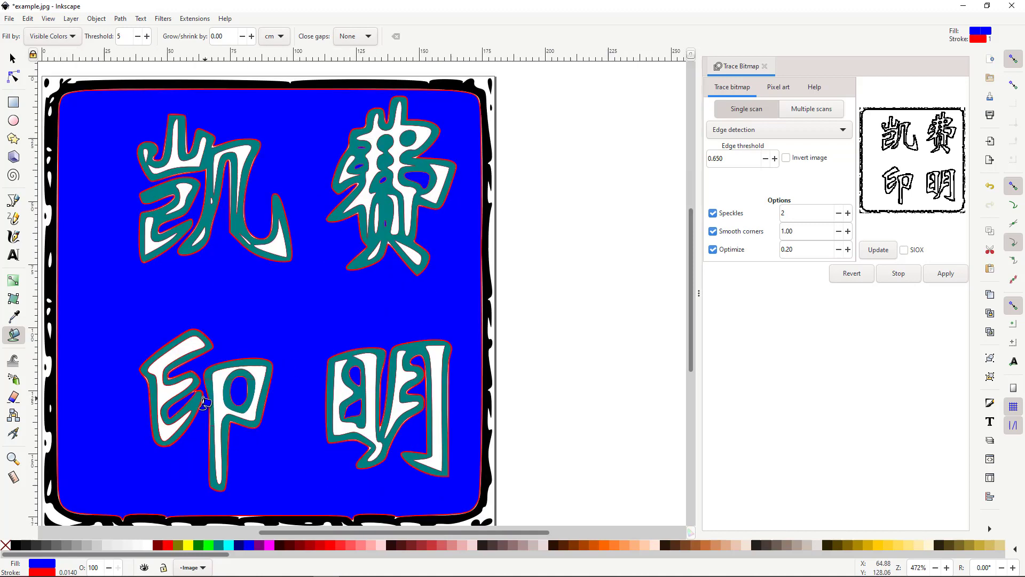
pyautogui.click(12, 59)
pyautogui.click(571, 258)
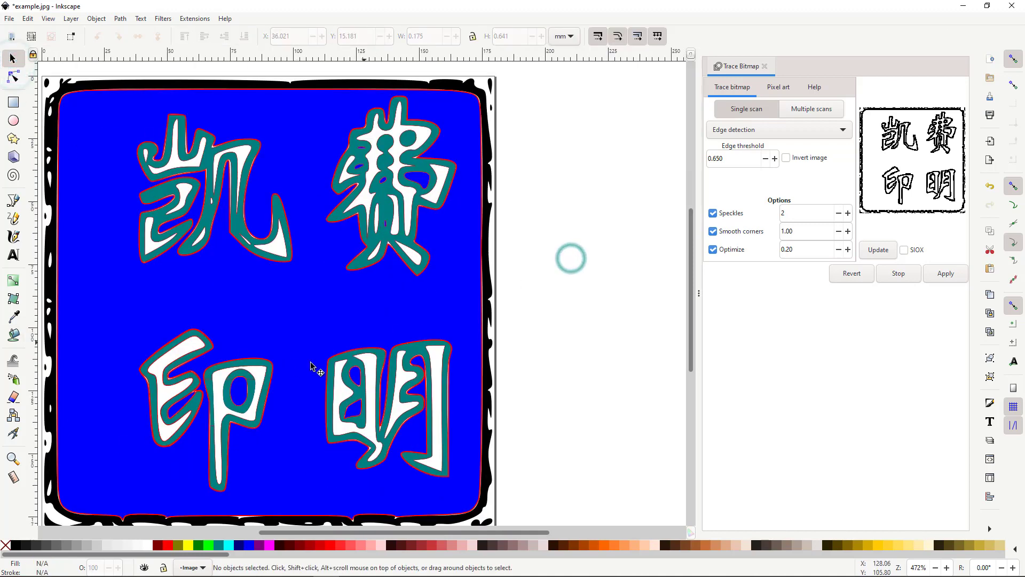
pyautogui.click(13, 335)
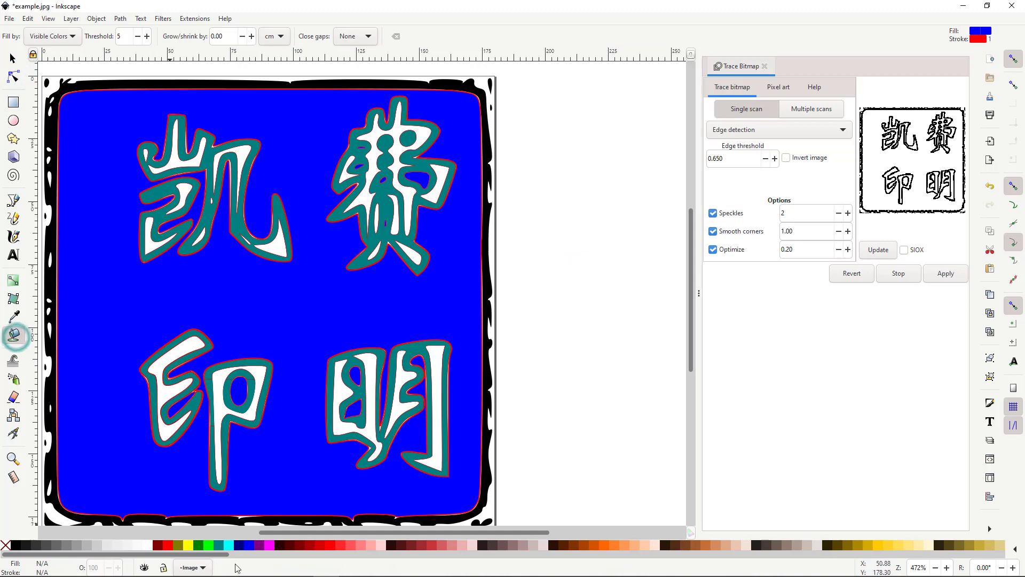
# Step: Fill the stamp's black border band with green
pyautogui.click(208, 545)
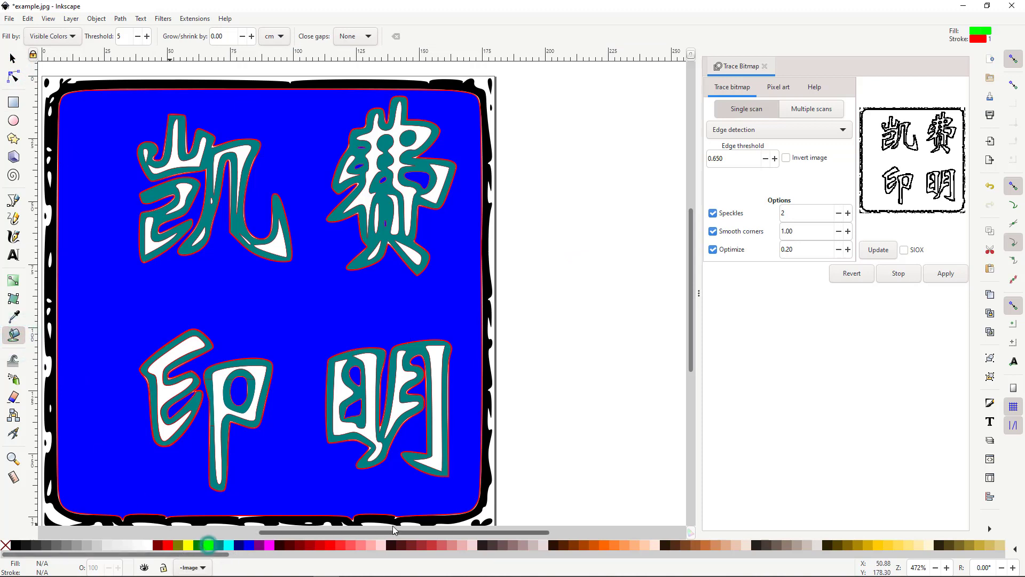
pyautogui.click(490, 459)
pyautogui.scroll(-1, 304, 392)
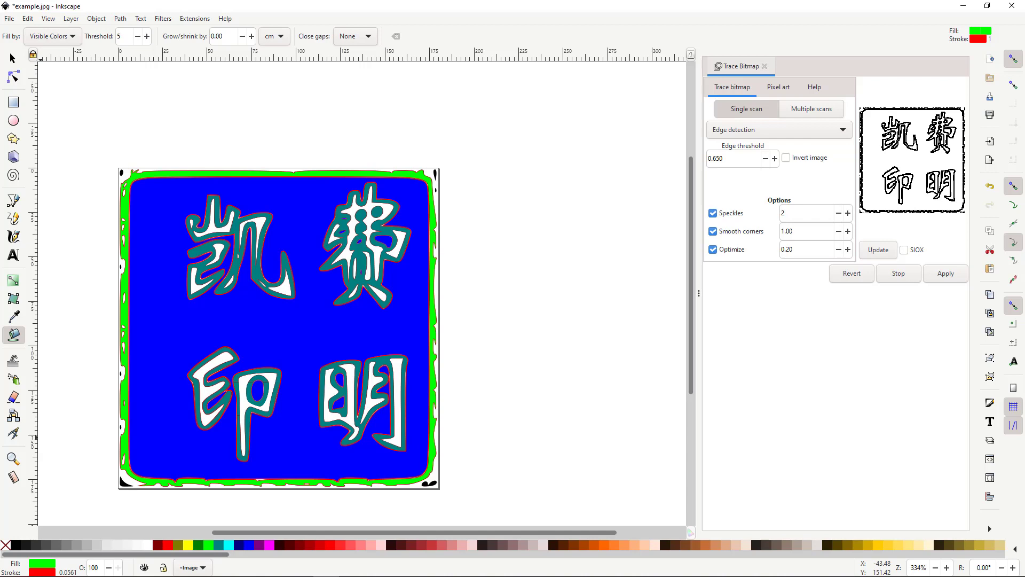
# Step: Draw a no-fill, red-outlined 47.731 × 47.027 mm rectangle framing the entire seal
pyautogui.press('r')
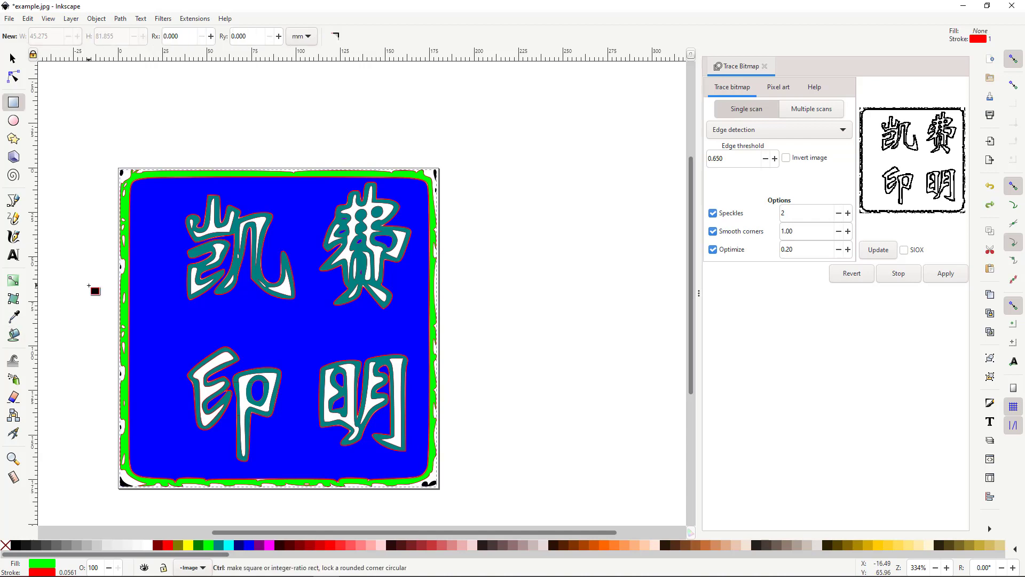
pyautogui.click(13, 58)
pyautogui.click(82, 165)
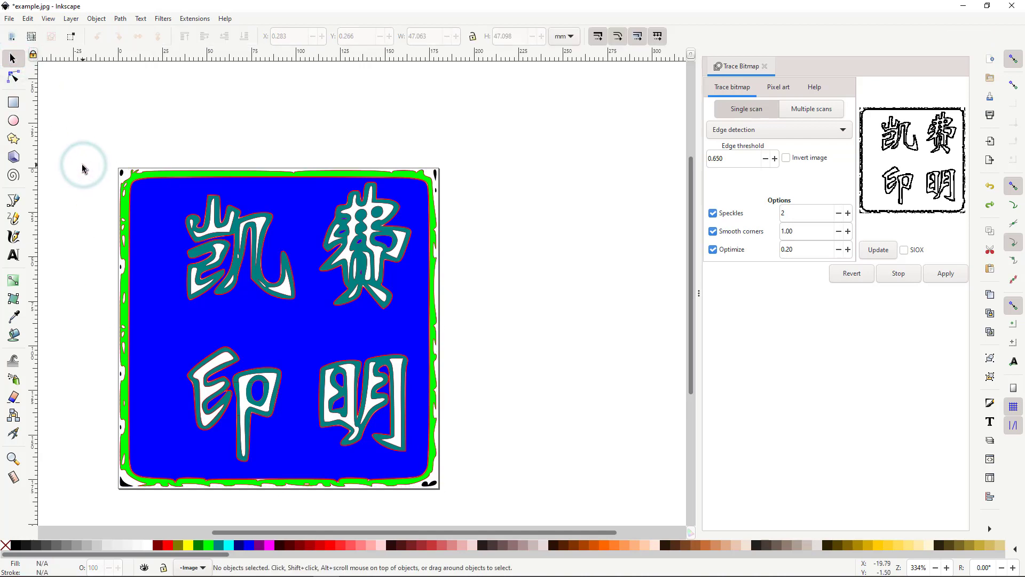
pyautogui.click(14, 103)
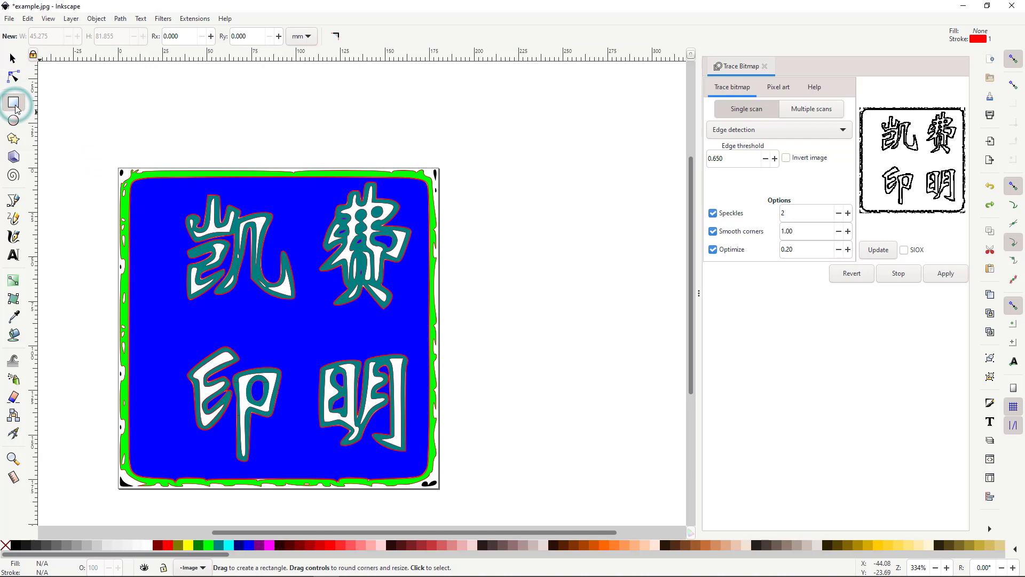
pyautogui.click(5, 544)
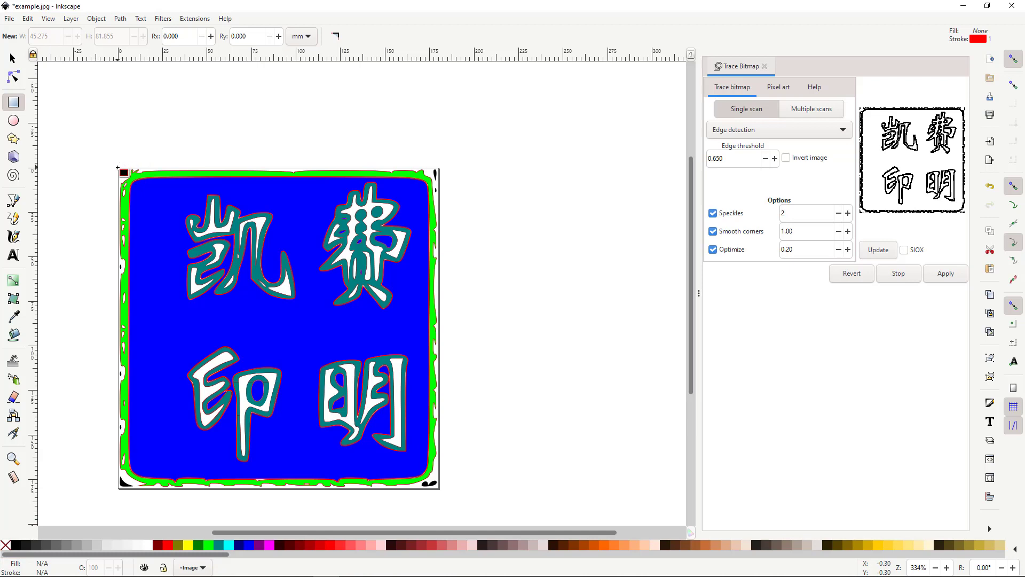
pyautogui.moveTo(115, 162); pyautogui.dragTo(441, 489)
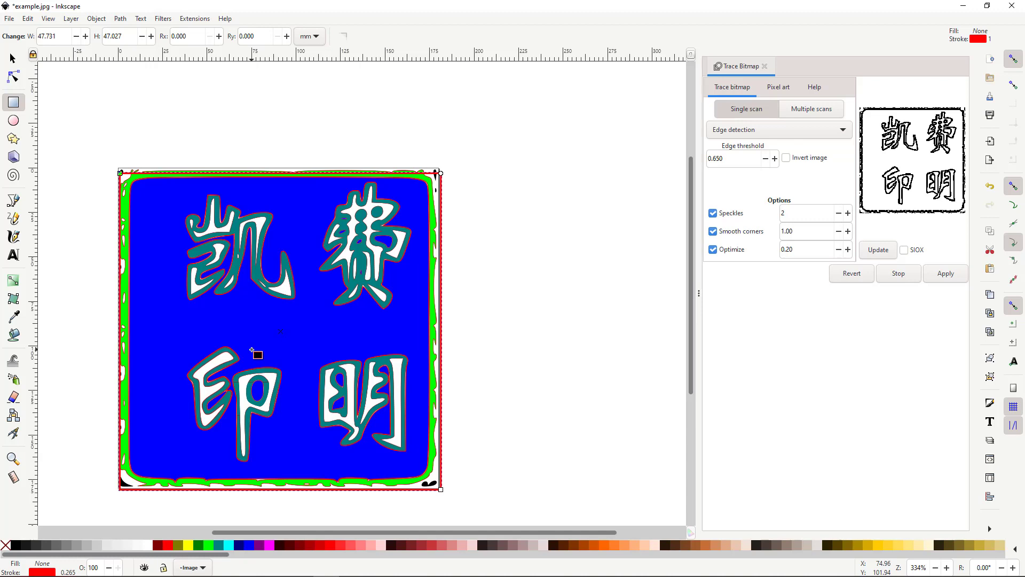
# Step: Save the drawing as Plain SVG (*.svg), replacing the old file name with a new one
pyautogui.click(10, 21)
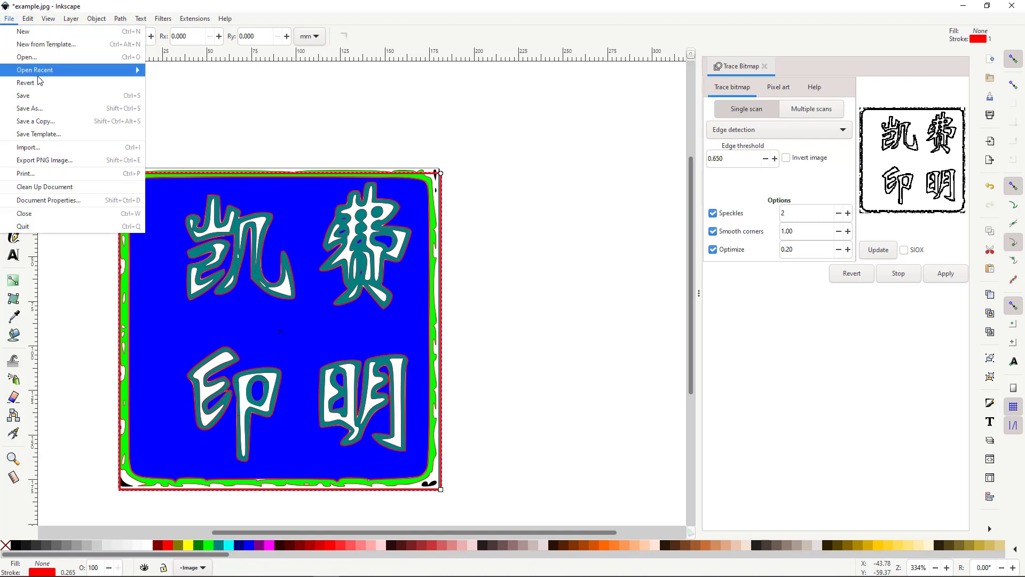
pyautogui.click(37, 108)
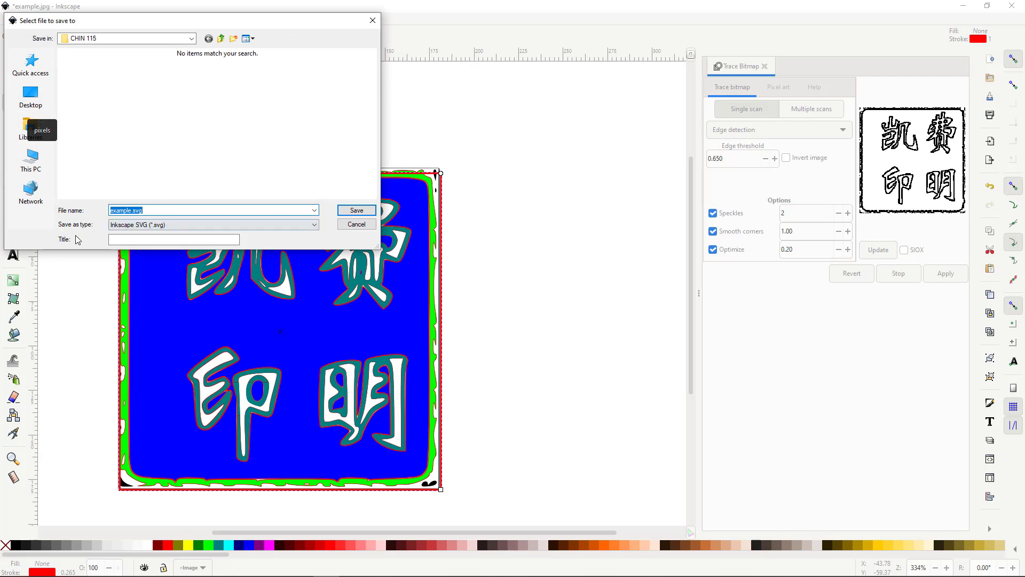
pyautogui.click(145, 227)
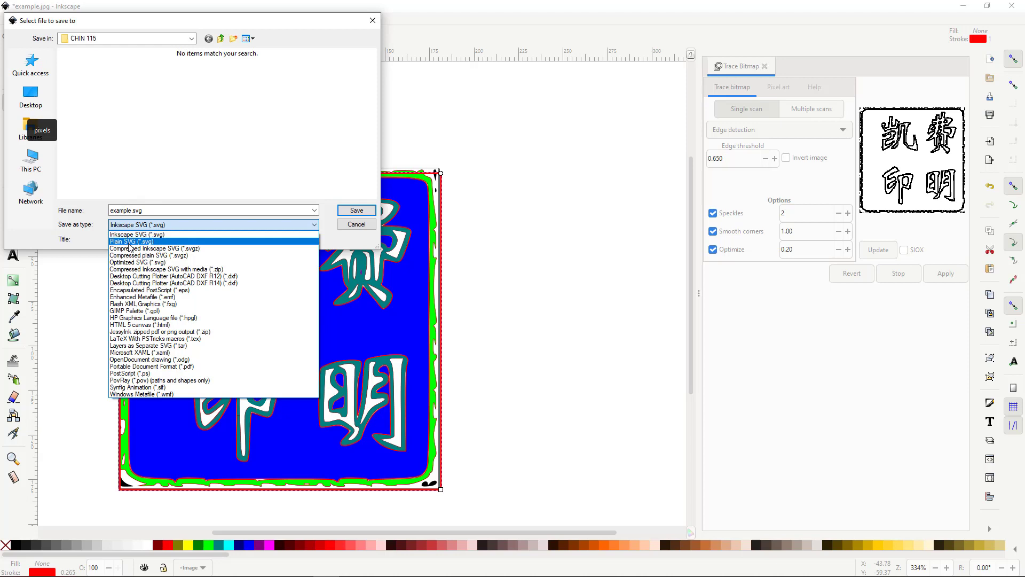
pyautogui.click(130, 243)
pyautogui.doubleClick(130, 210)
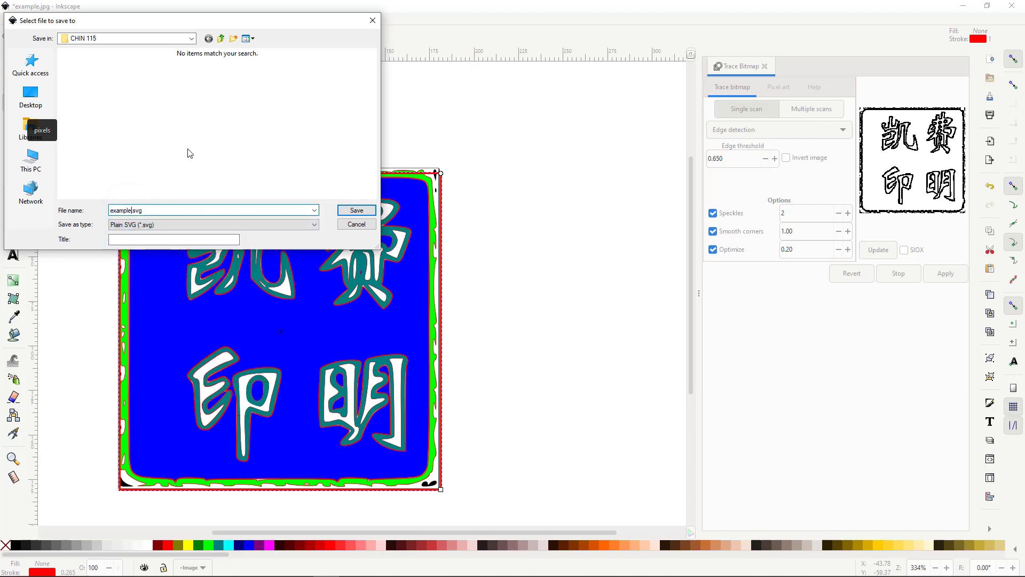
pyautogui.write('Daniels')
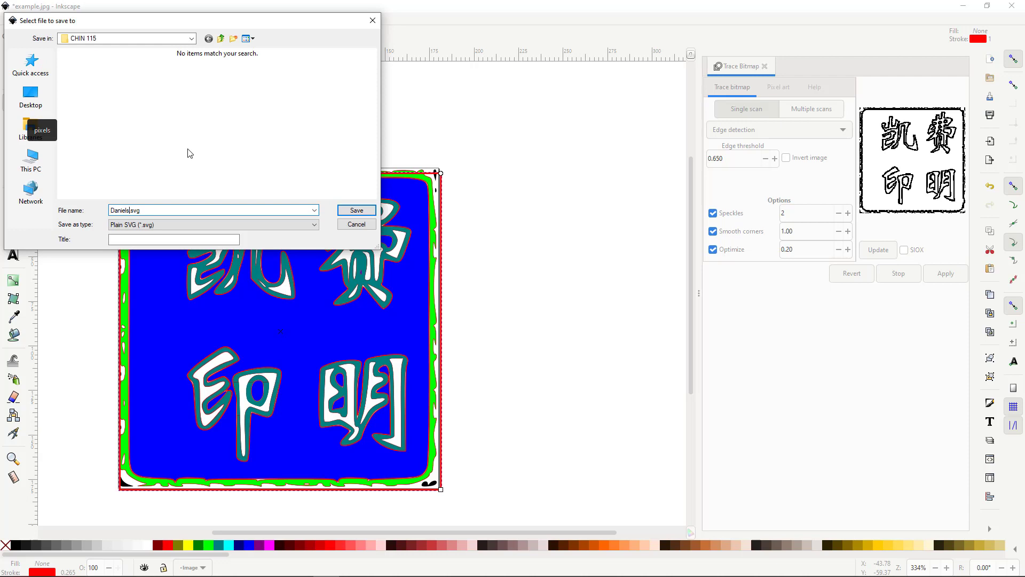
pyautogui.click(353, 210)
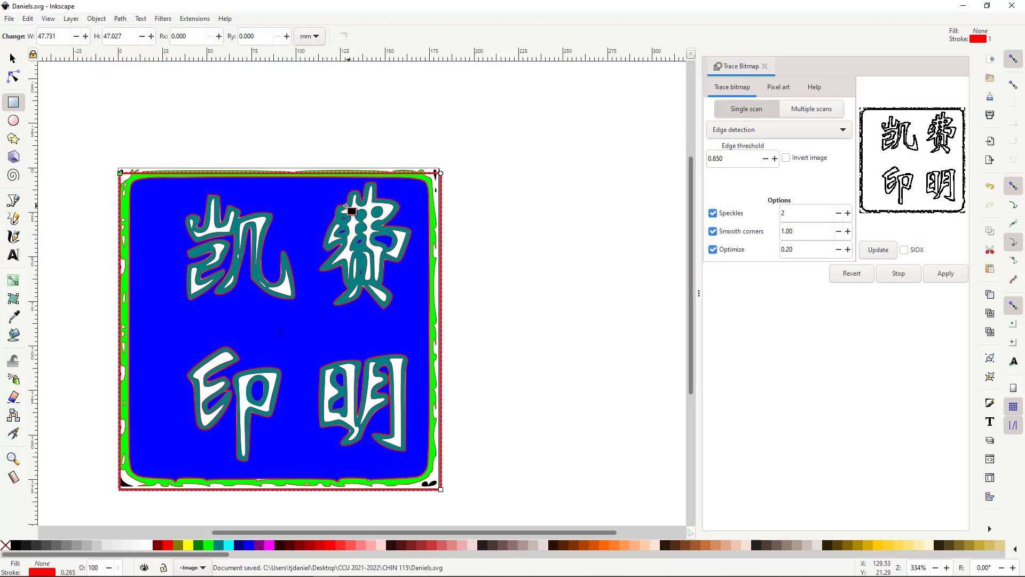